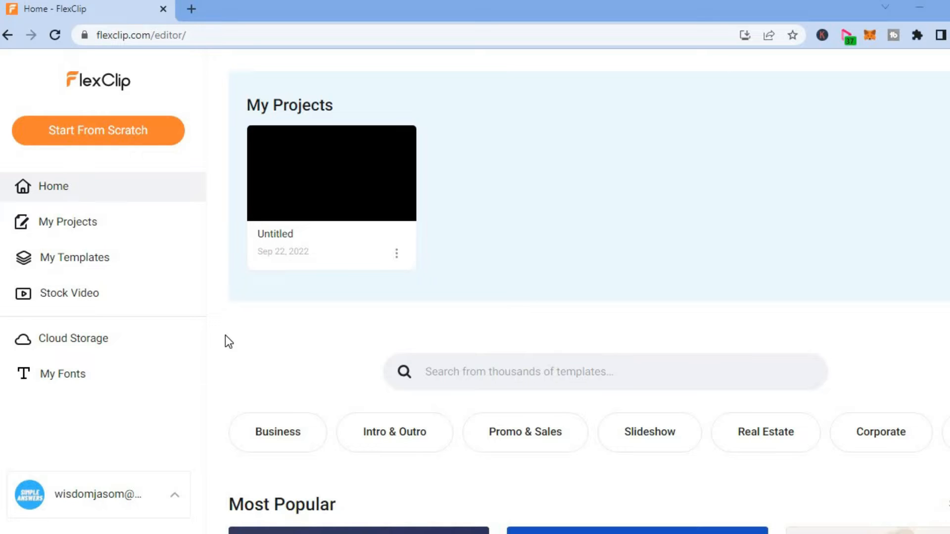
Step: Start a 16:9 project from scratch in Storyboard Mode and browse the available template categories
click(123, 142)
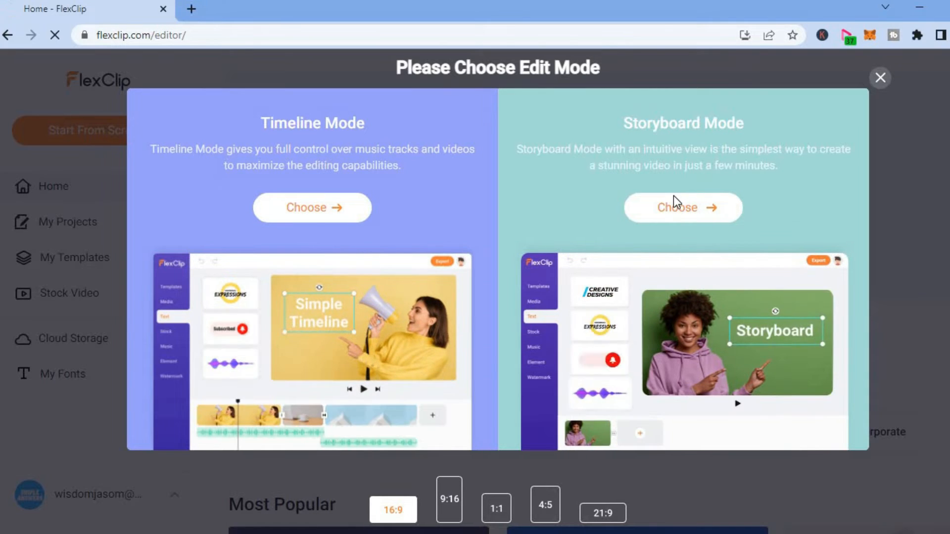
click(673, 198)
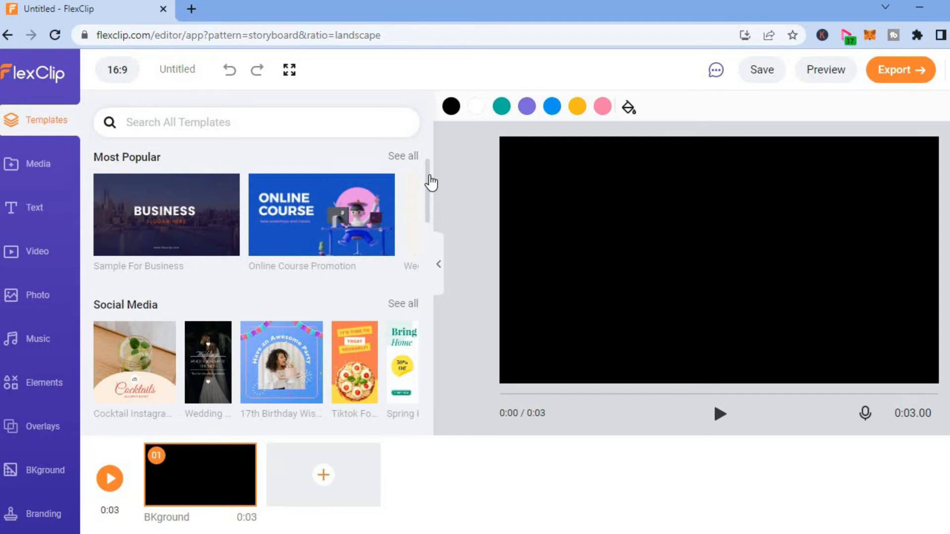
drag(431, 186, 430, 237)
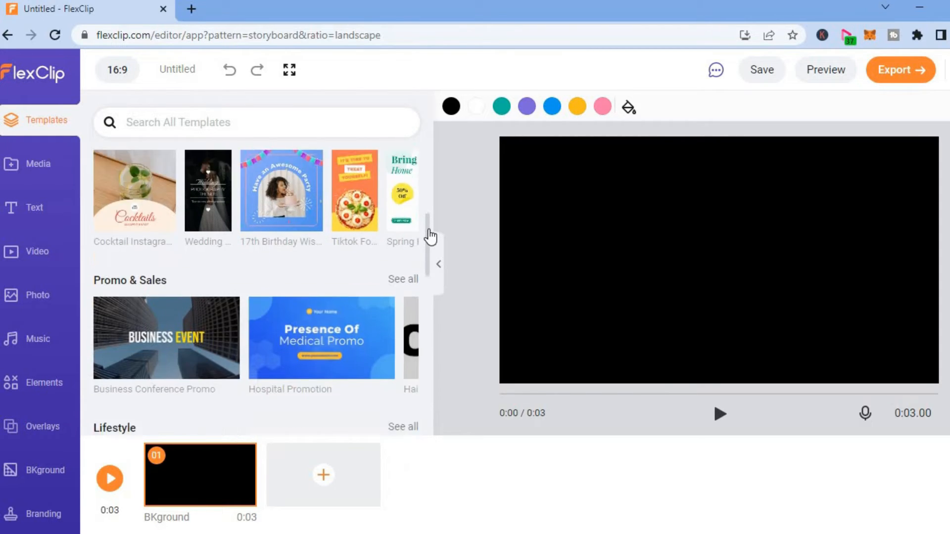
scroll(430, 236, down, 1)
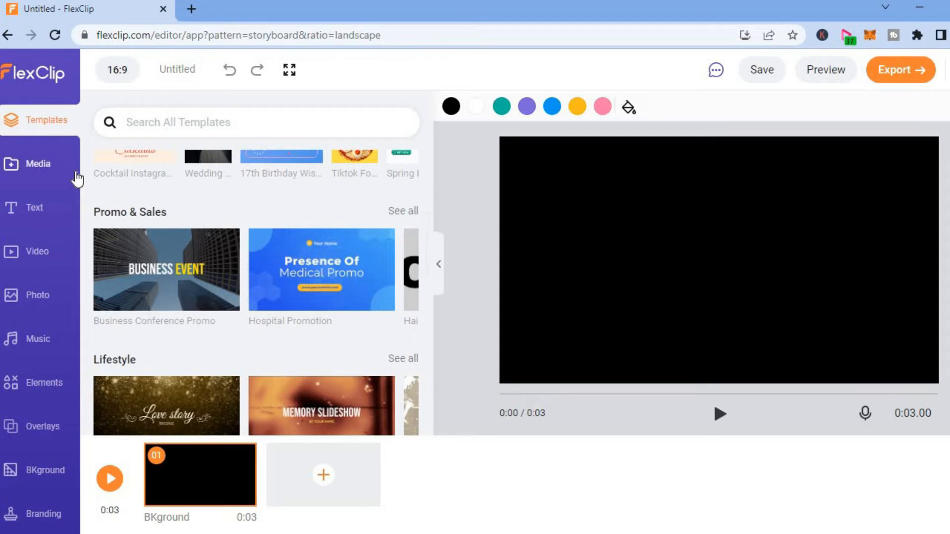
Step: Examine the phone upload and recording options for adding media to the project
click(36, 168)
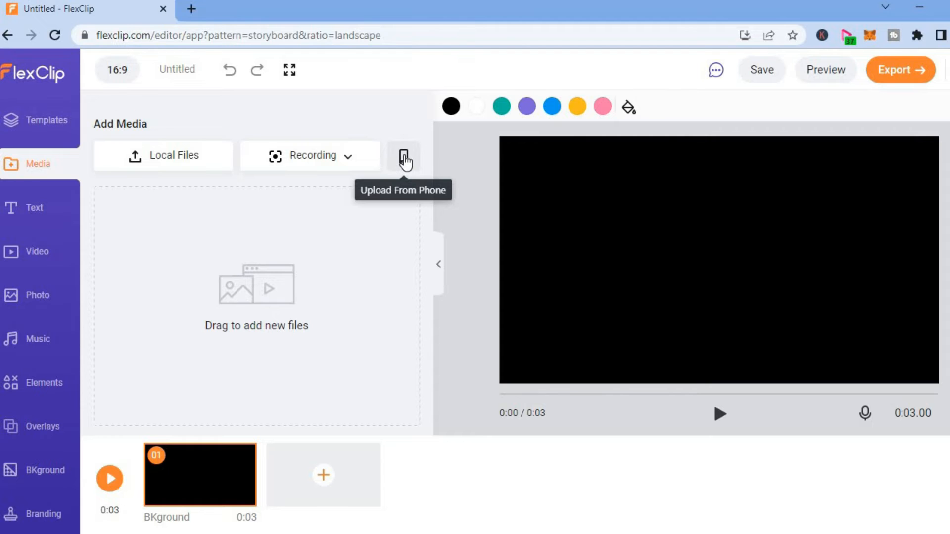
click(404, 160)
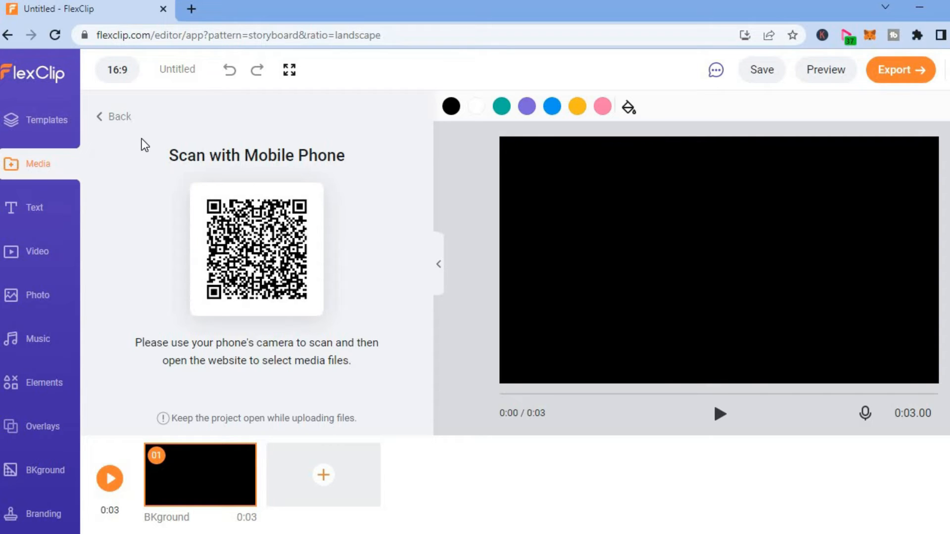
click(118, 123)
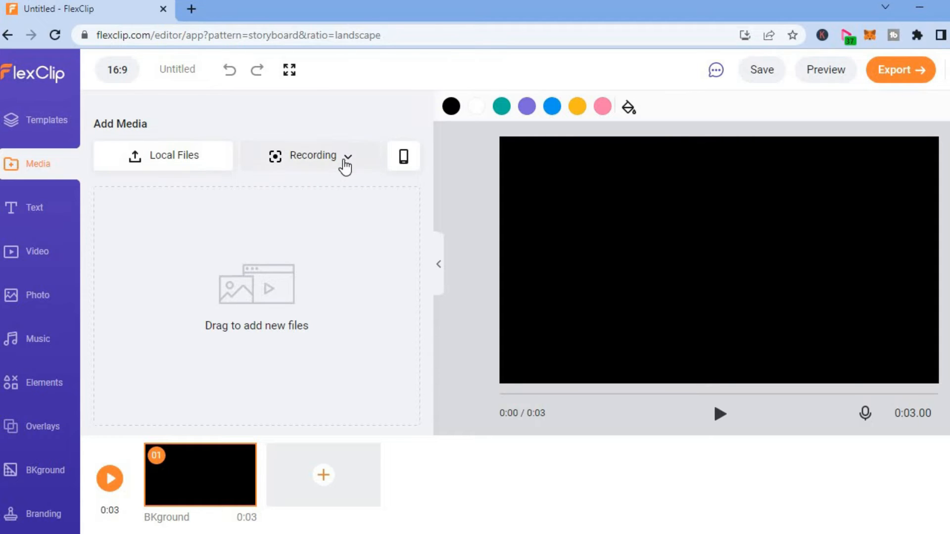
click(343, 161)
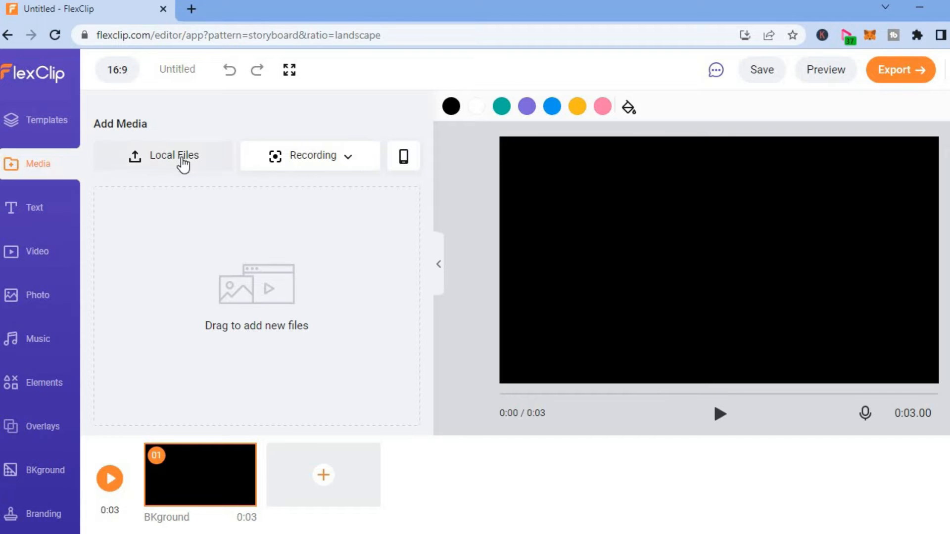
Step: Upload the image IMG_3920 from the local Downloads folder and add it to the current storyboard
click(182, 158)
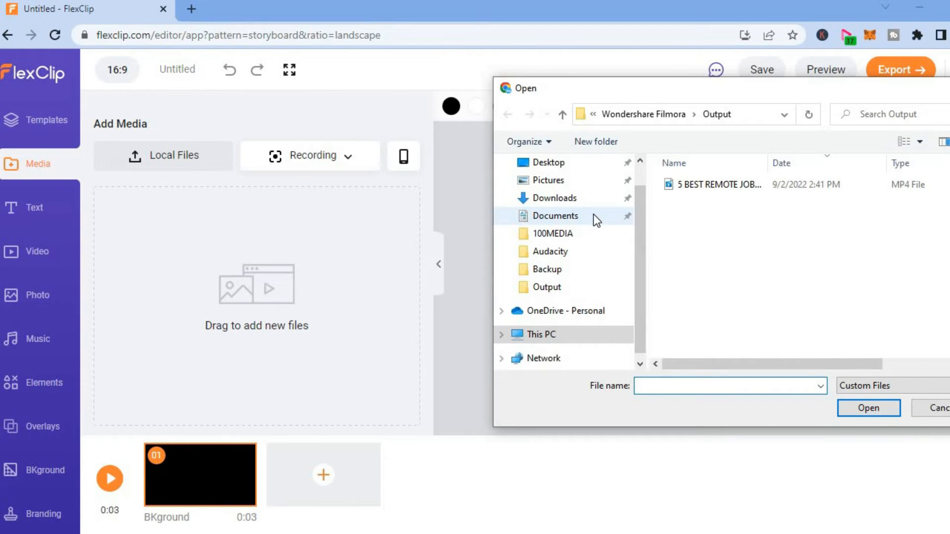
click(564, 199)
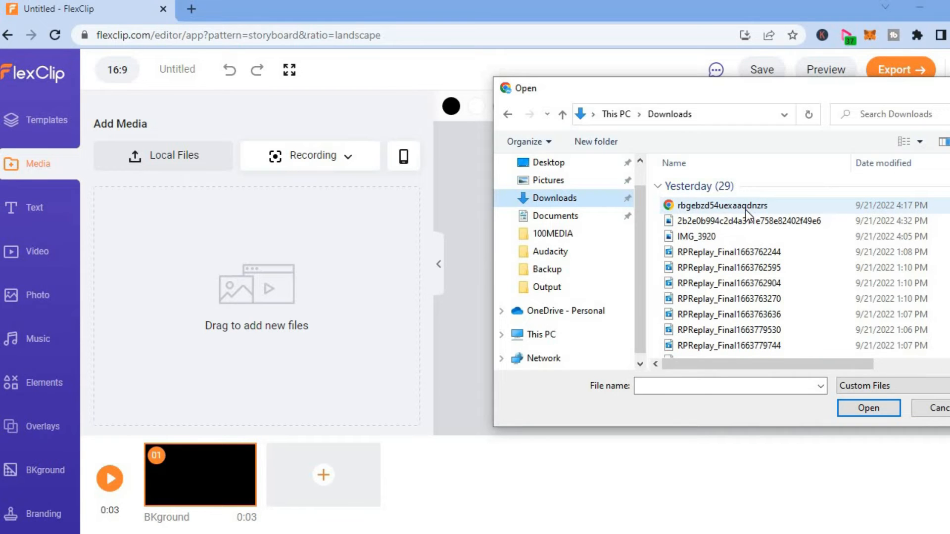
click(726, 235)
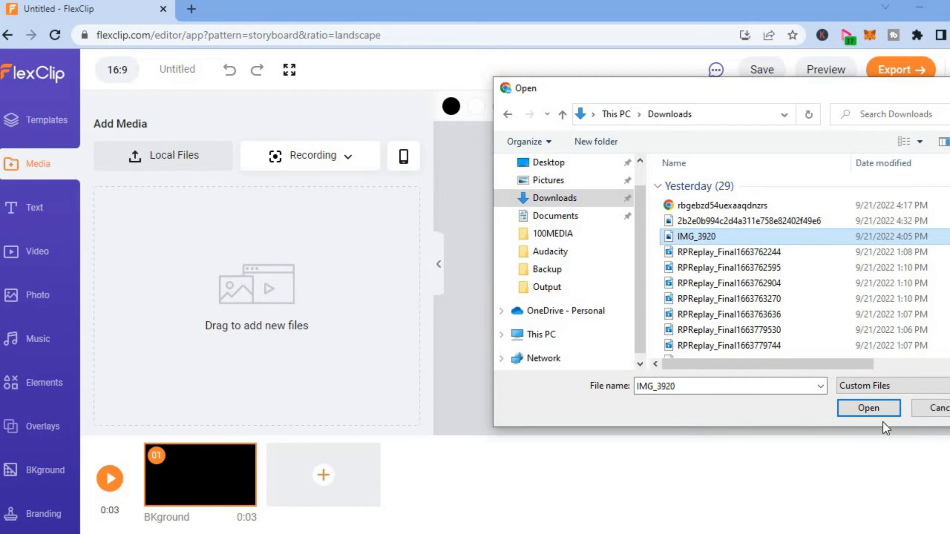
click(865, 408)
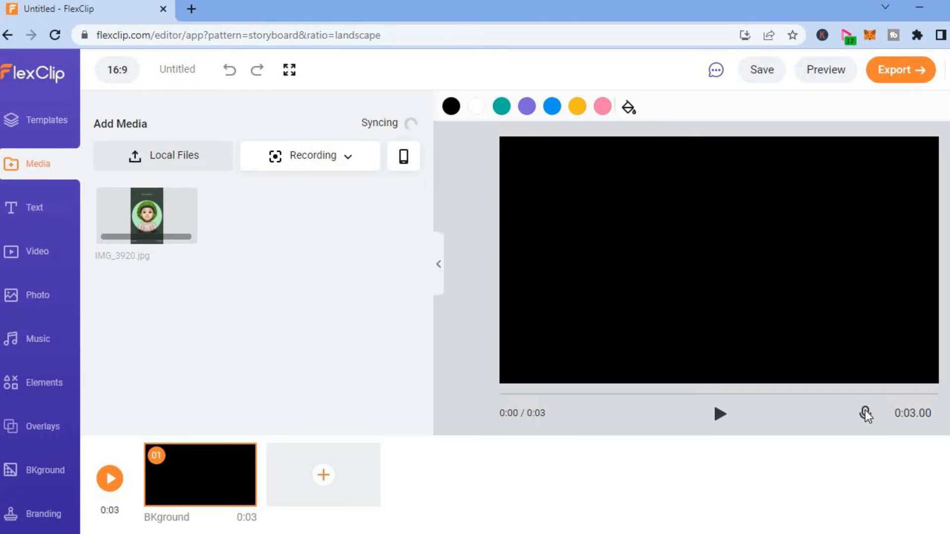
mouse_move(193, 217)
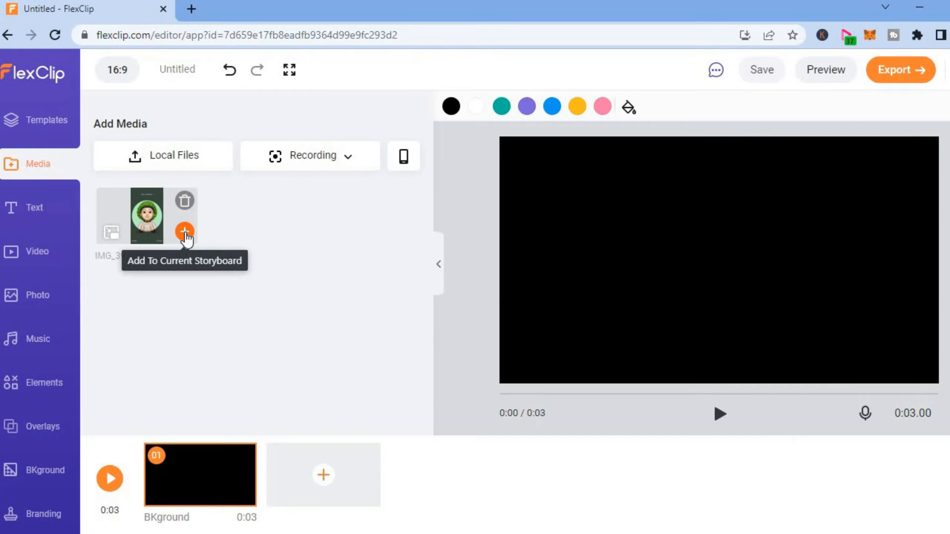
click(185, 232)
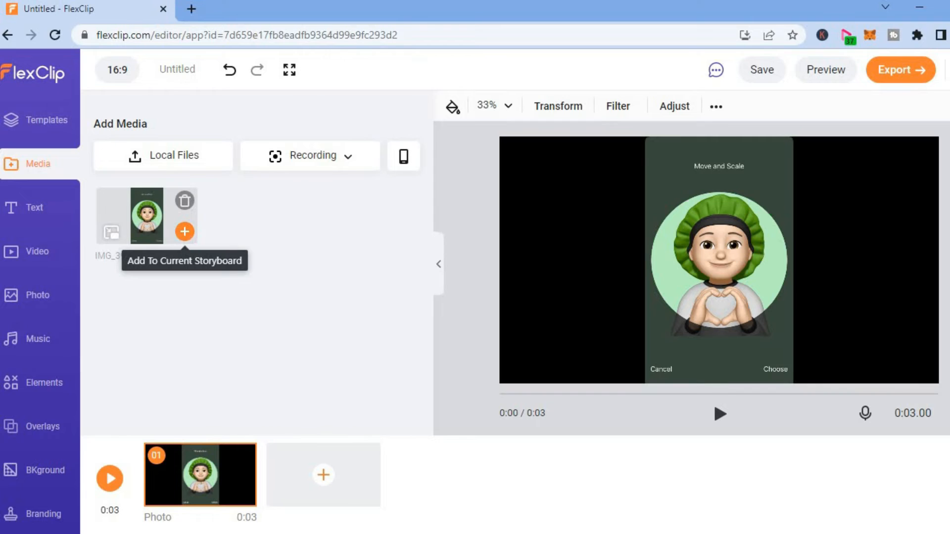
Step: Add a plain basic title and the social media "Subscribed" bell text element to the photo scene
click(44, 208)
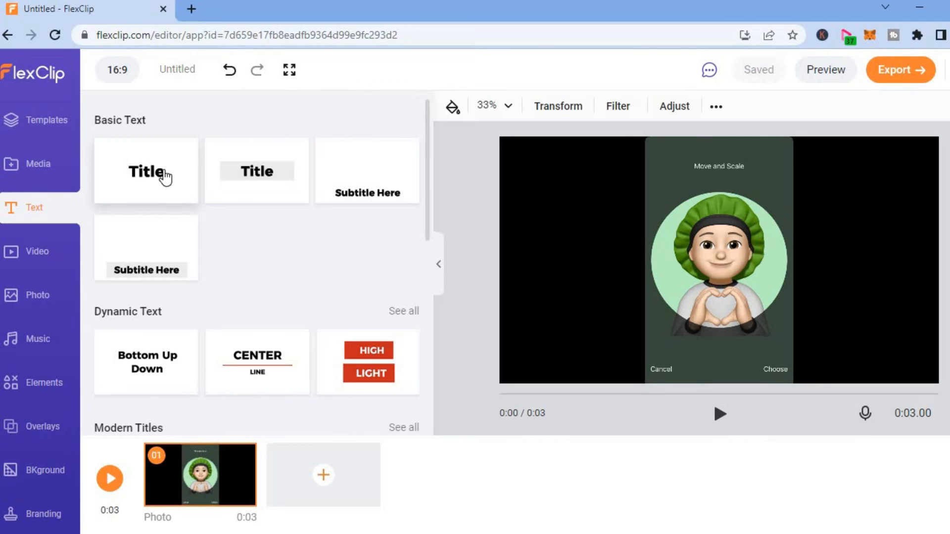
click(165, 177)
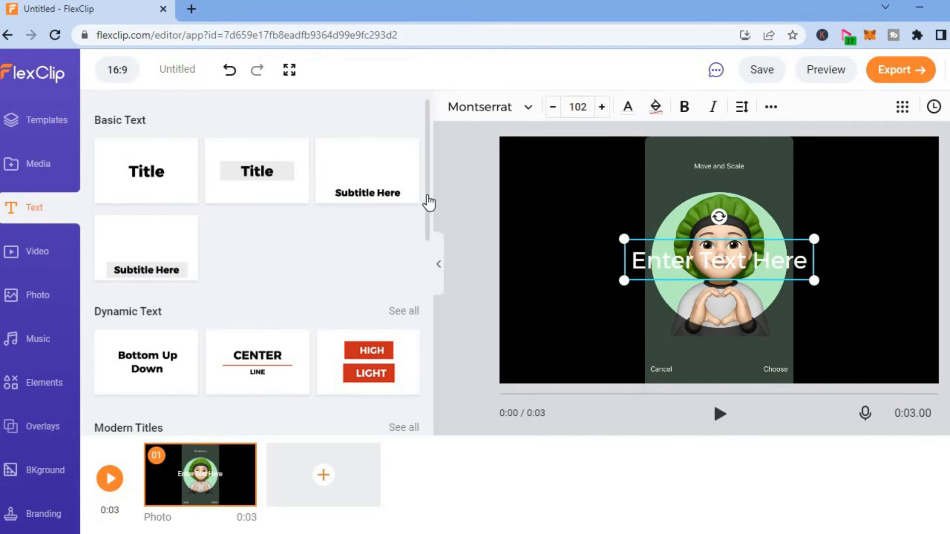
scroll(429, 220, down, 3)
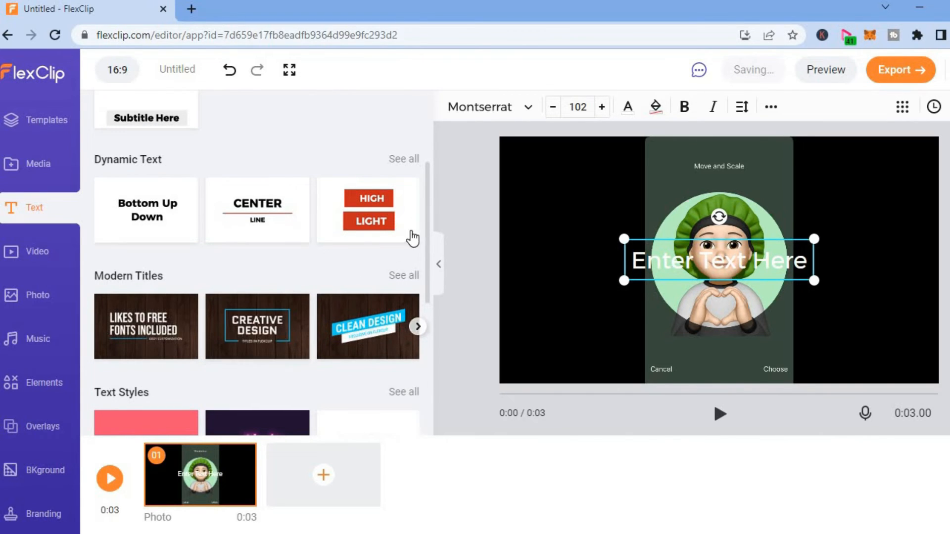
drag(430, 250, 423, 409)
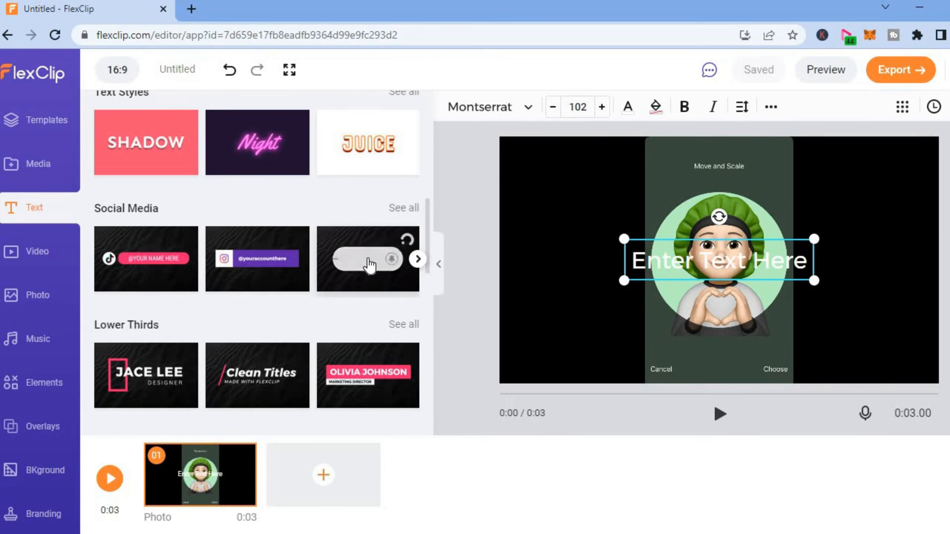
click(369, 265)
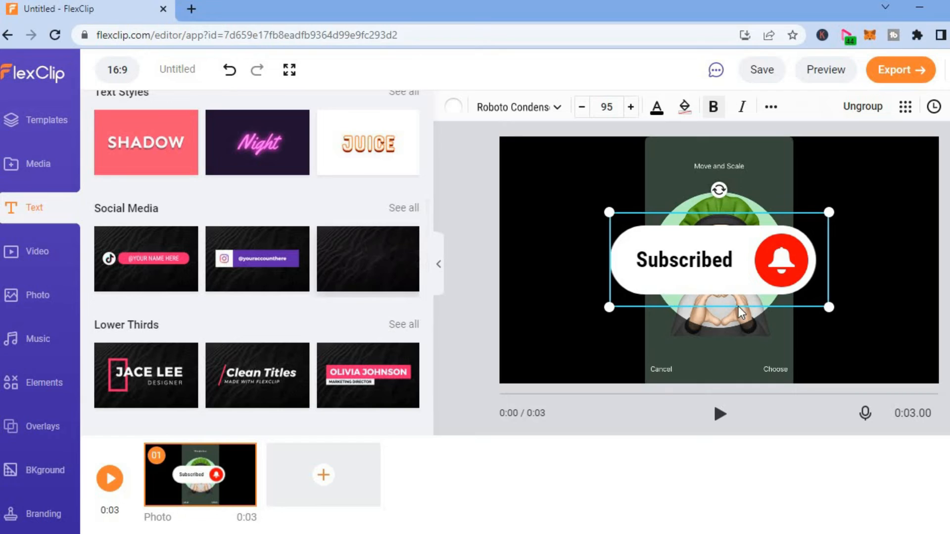
Step: Place the "Subscribed" element, made smaller, in the frame's lower-right corner and move the title to the frame's left edge below the middle
drag(723, 248, 841, 334)
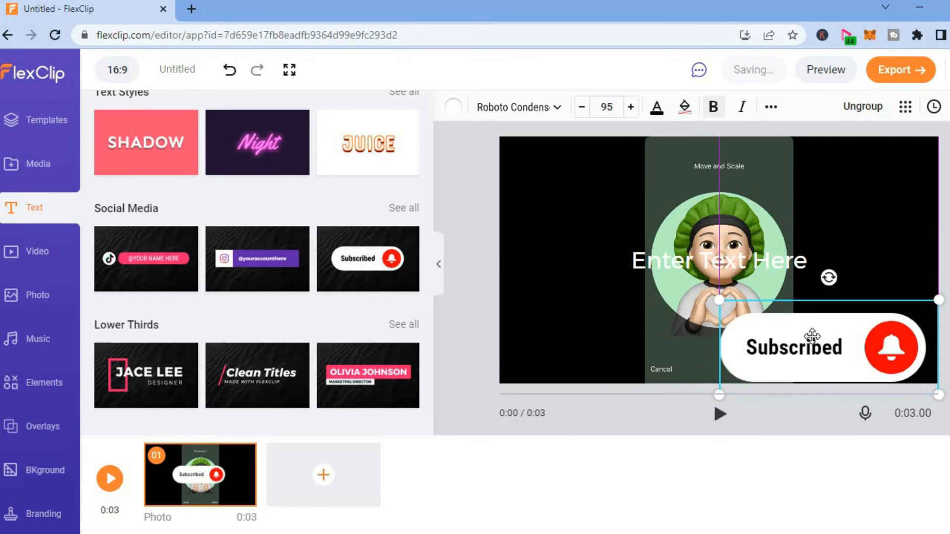
drag(718, 299, 768, 321)
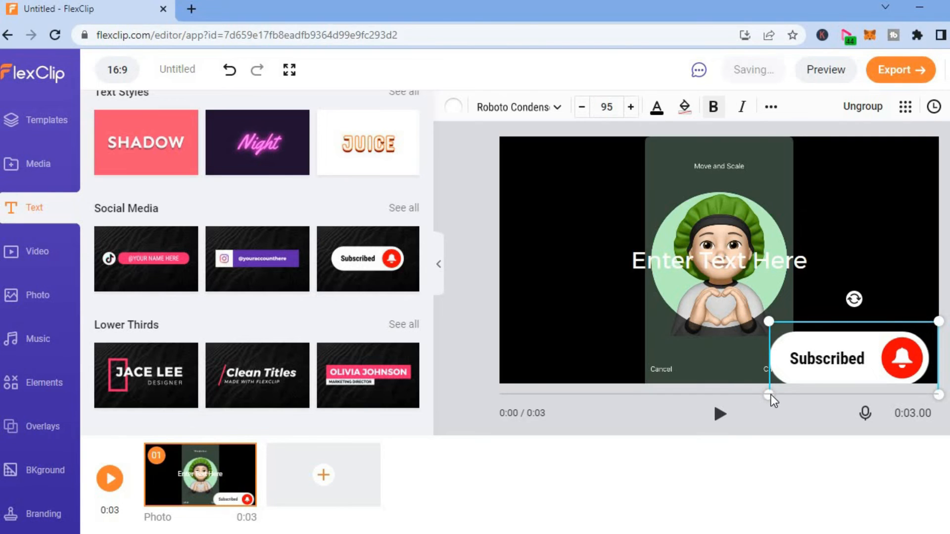
drag(682, 263, 547, 312)
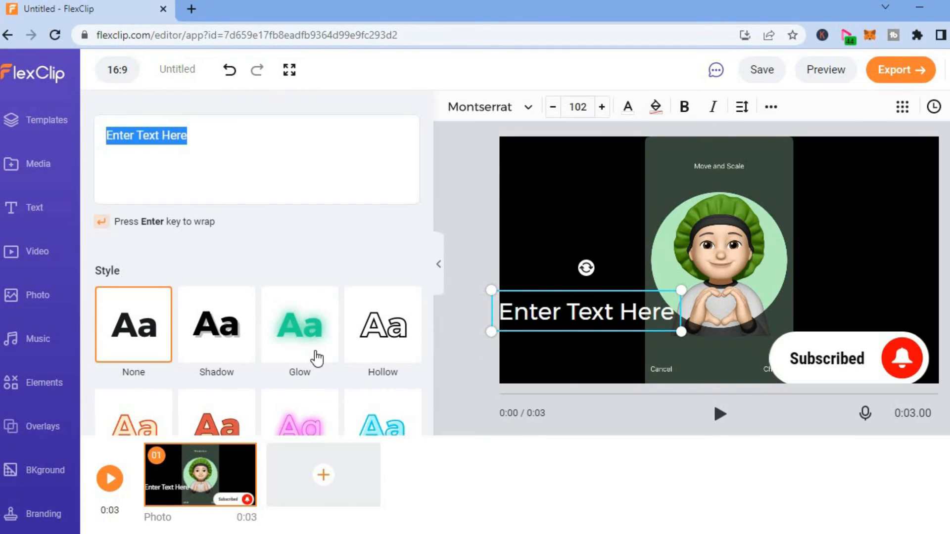
Step: Try the Glow style on the "Enter Text Here" title, and apply the Echo style in its place
click(300, 326)
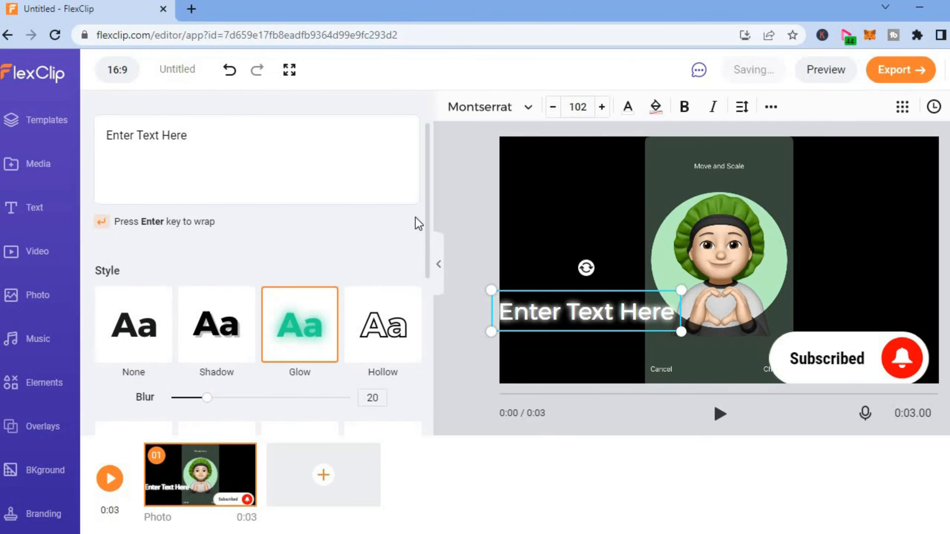
drag(426, 206, 423, 353)
scroll(423, 354, down, 3)
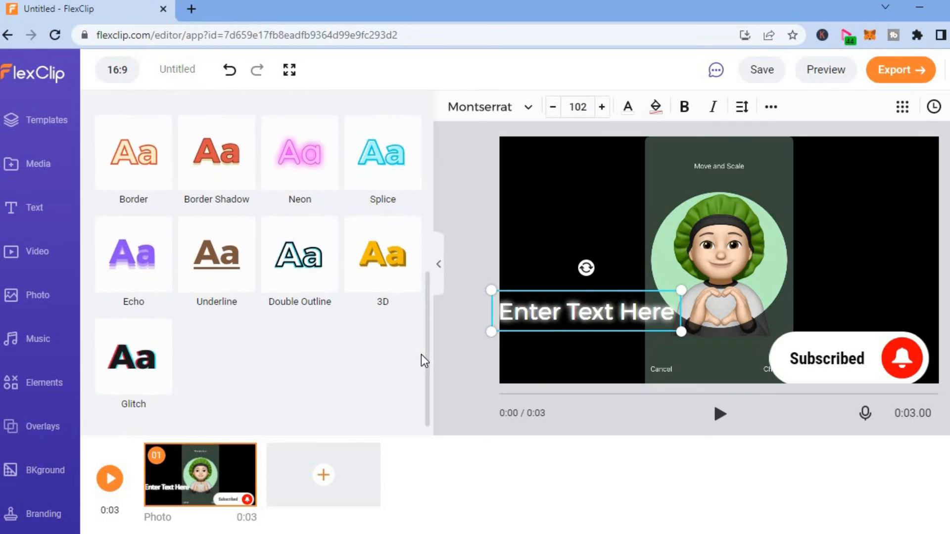
click(132, 258)
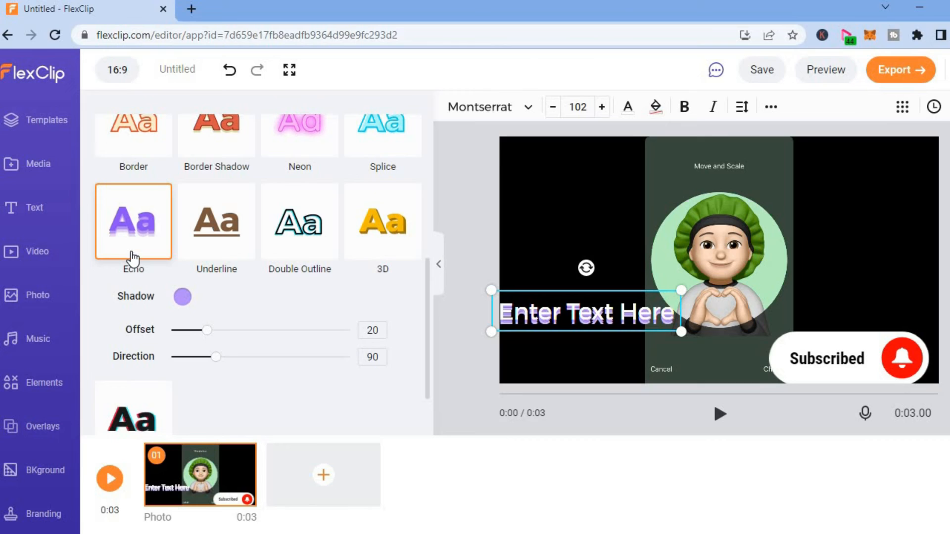
Step: Look through the stock video, photo and music libraries and the text branding settings
click(32, 256)
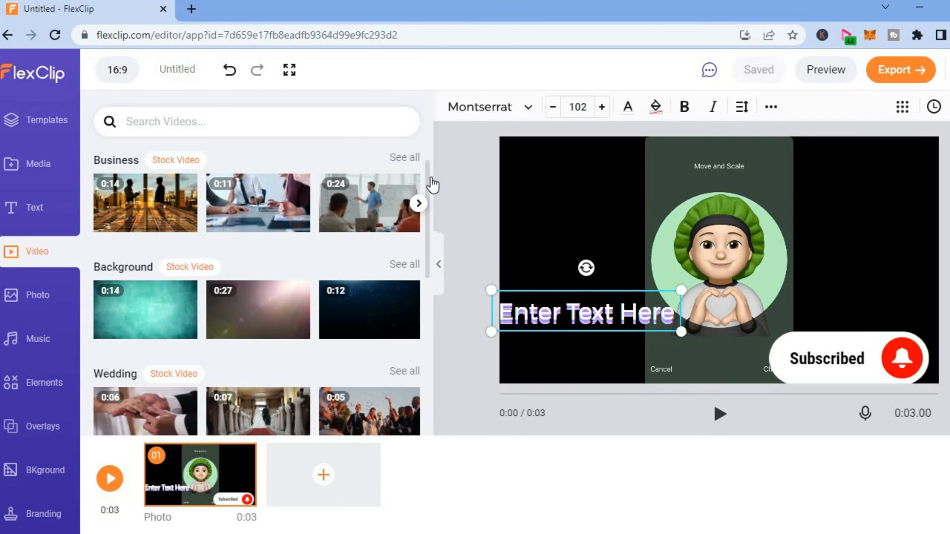
drag(429, 180, 427, 375)
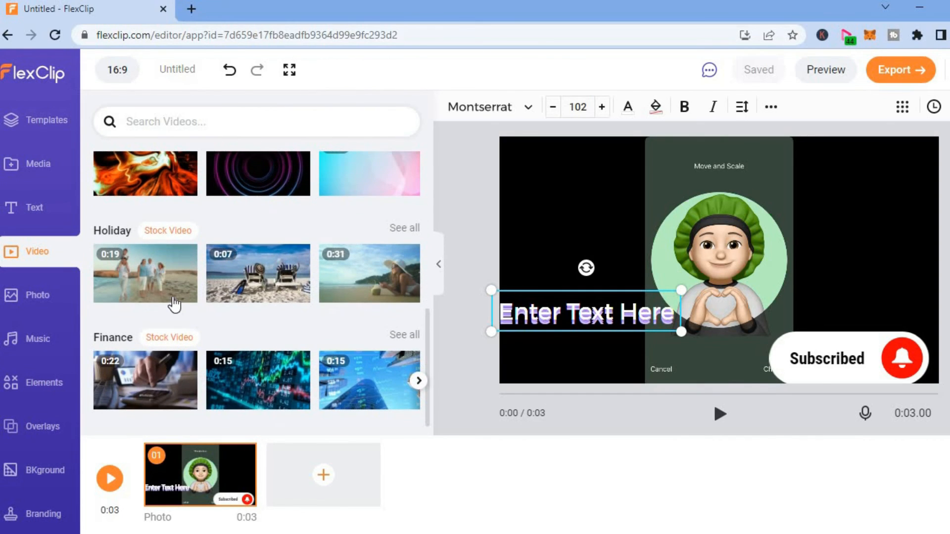
click(36, 299)
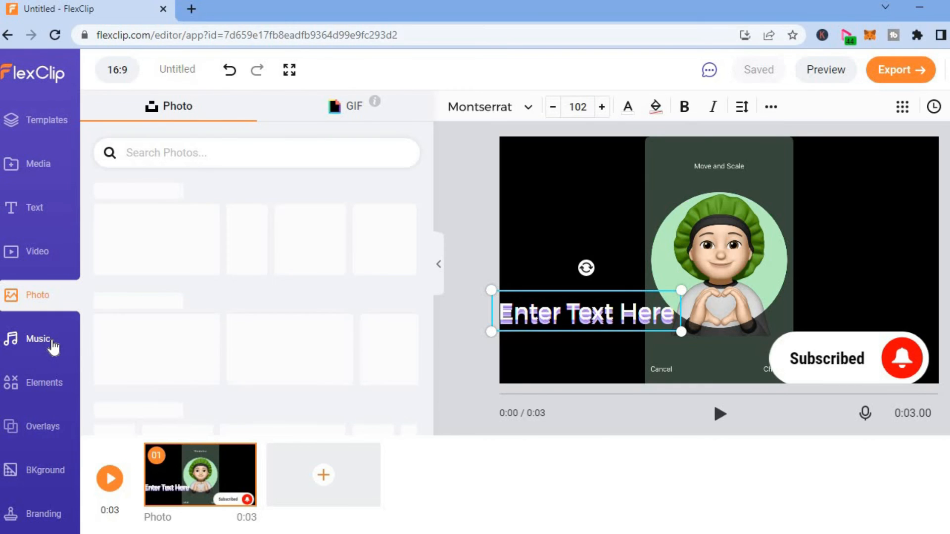
click(53, 347)
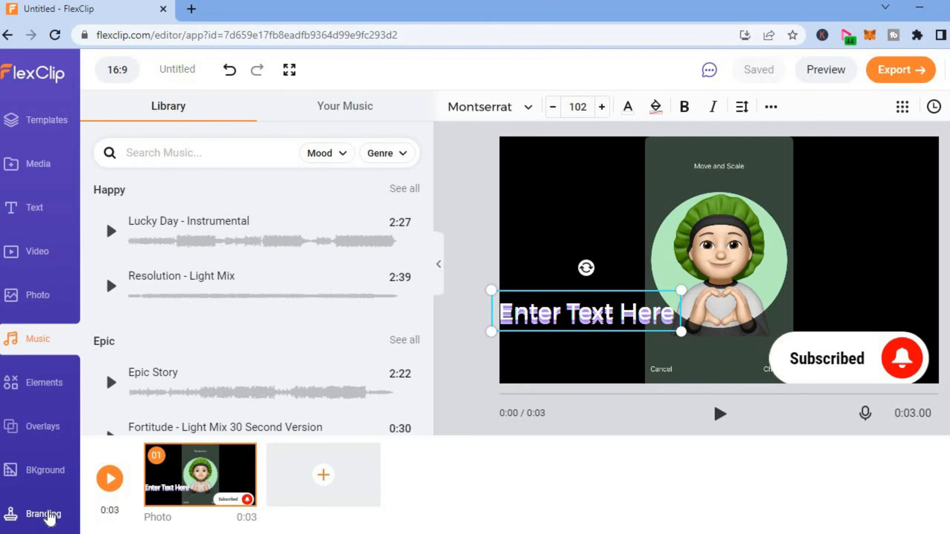
click(49, 514)
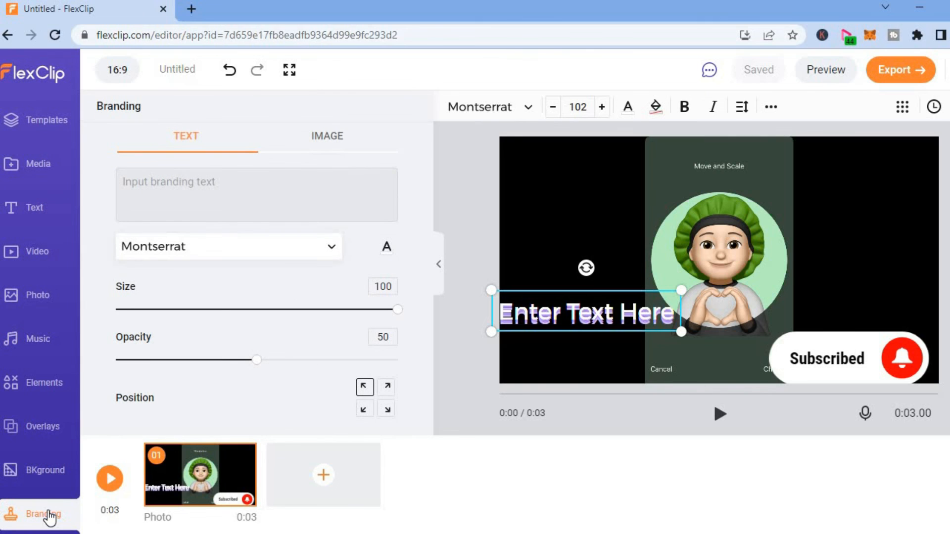
click(187, 199)
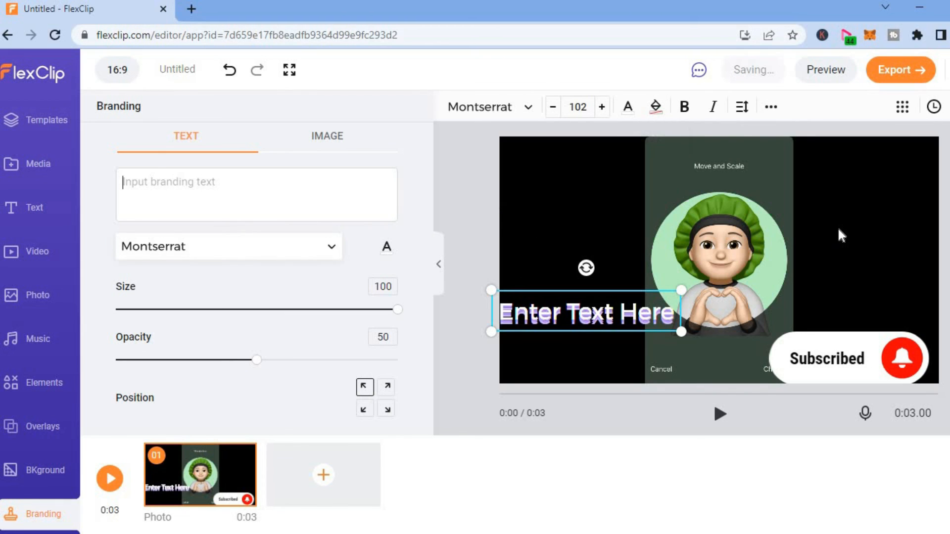
Step: Check the export format and resolution choices without exporting the video
click(903, 76)
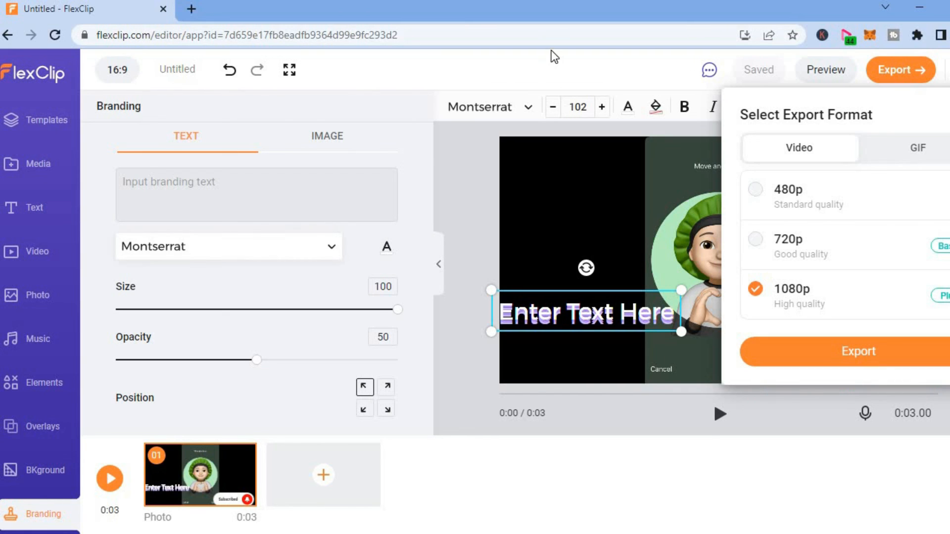
click(547, 65)
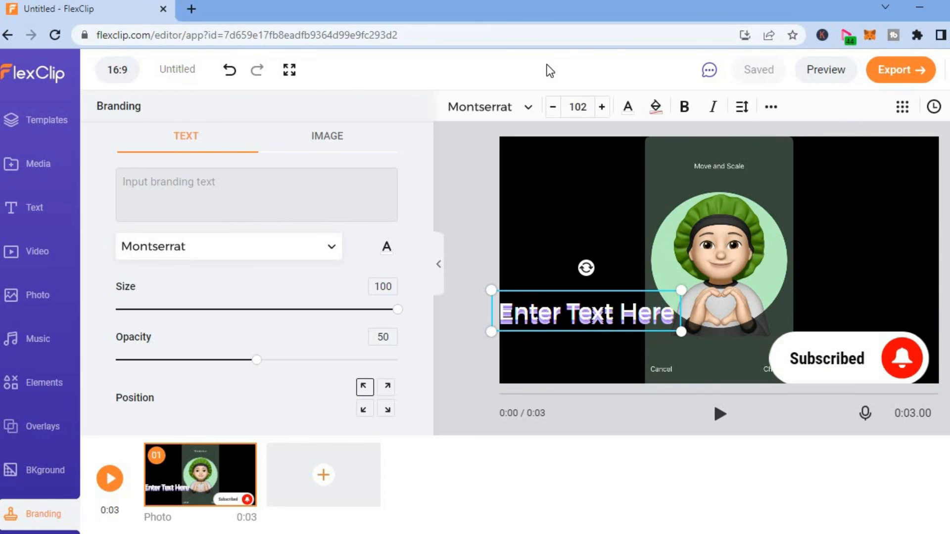